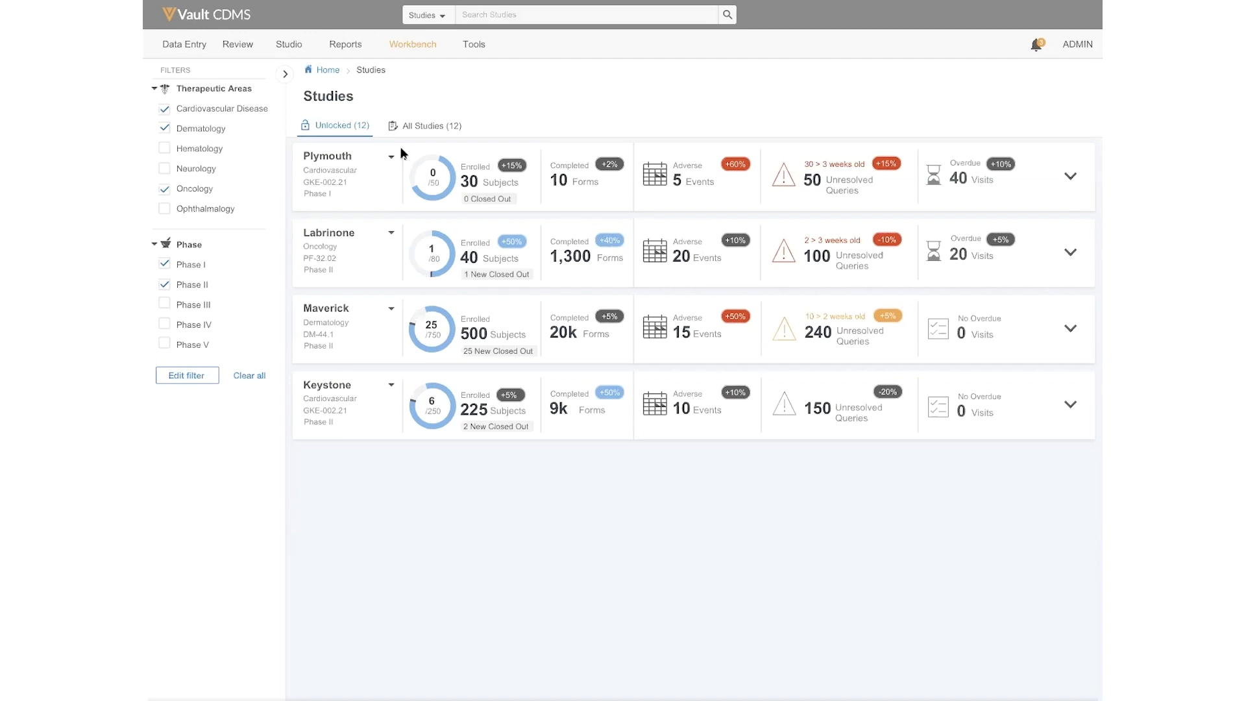
# Expand the Labrinone study card and scroll down to its four subject close-outs.
pyautogui.click(1071, 256)
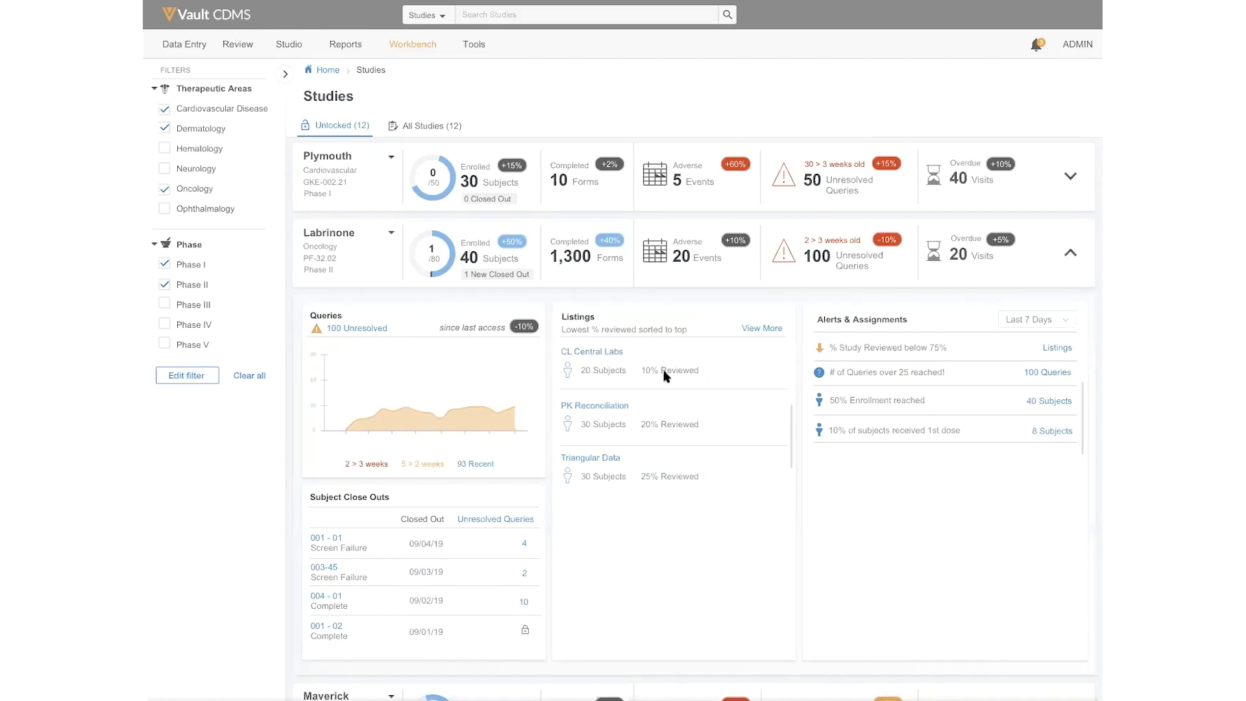
pyautogui.scroll(-1, 641, 387)
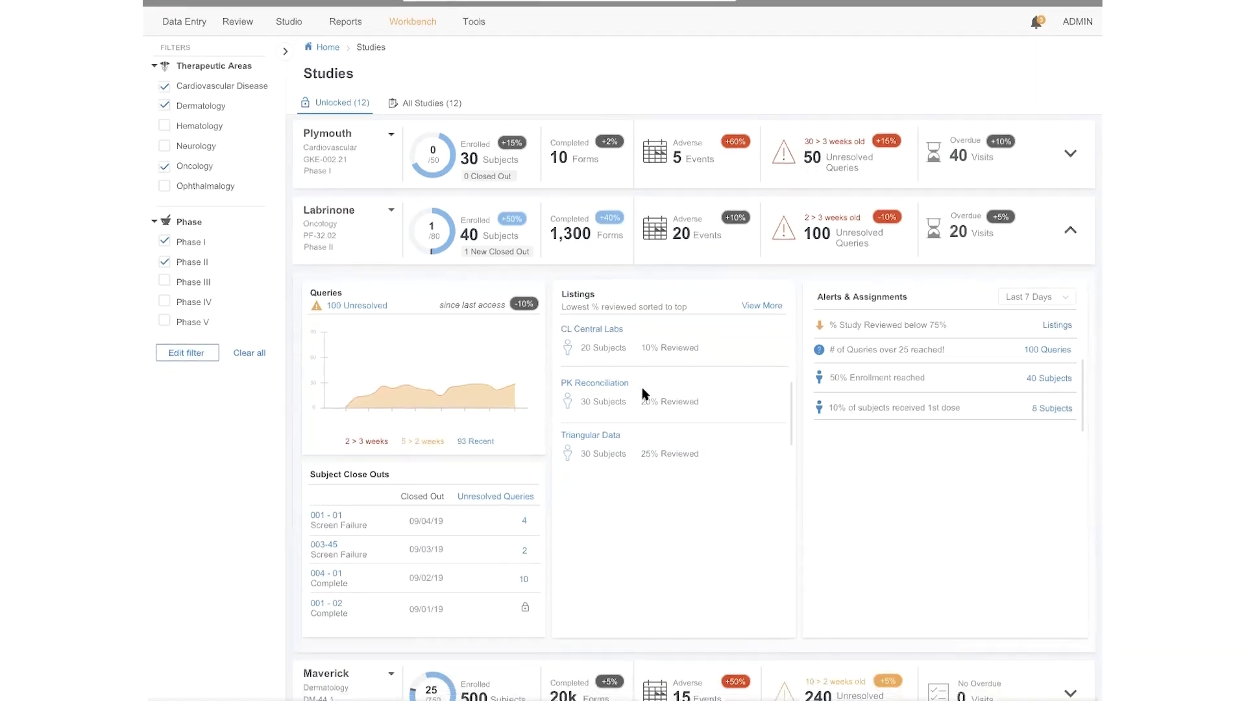
pyautogui.scroll(-1, 644, 393)
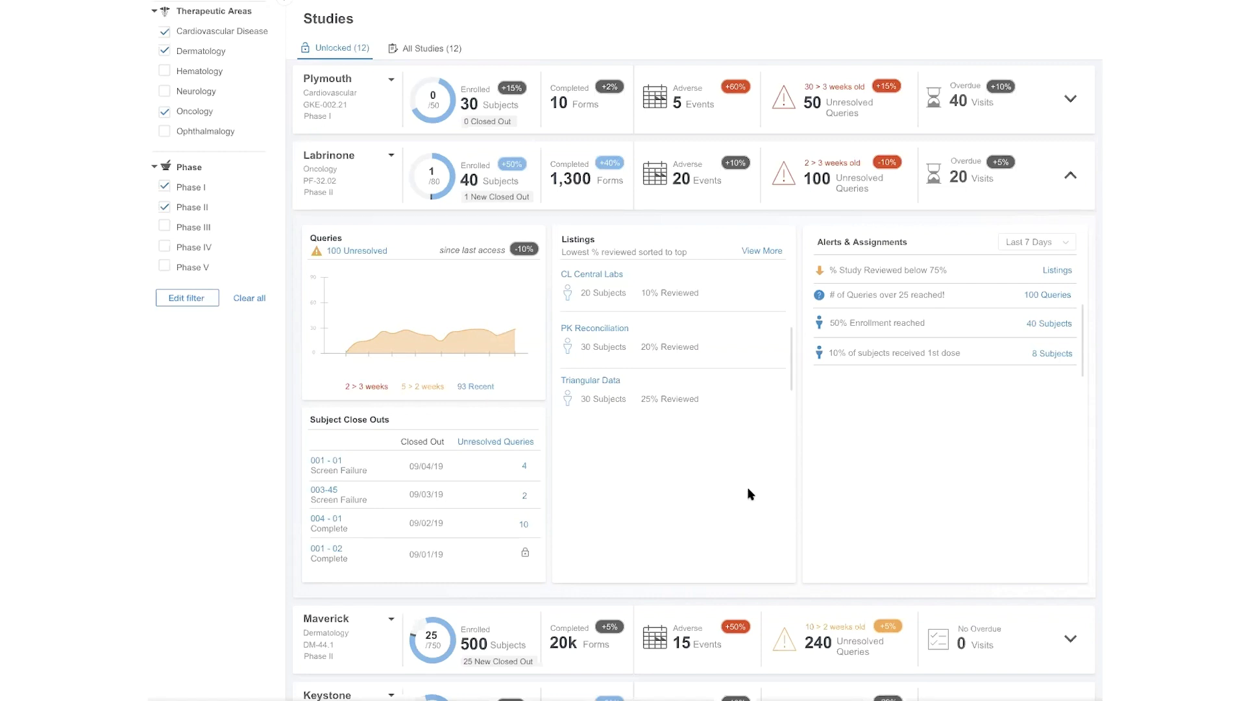
# Open the CL Central Labs listing and mark subject 001-004's row as Reviewed.
pyautogui.click(593, 281)
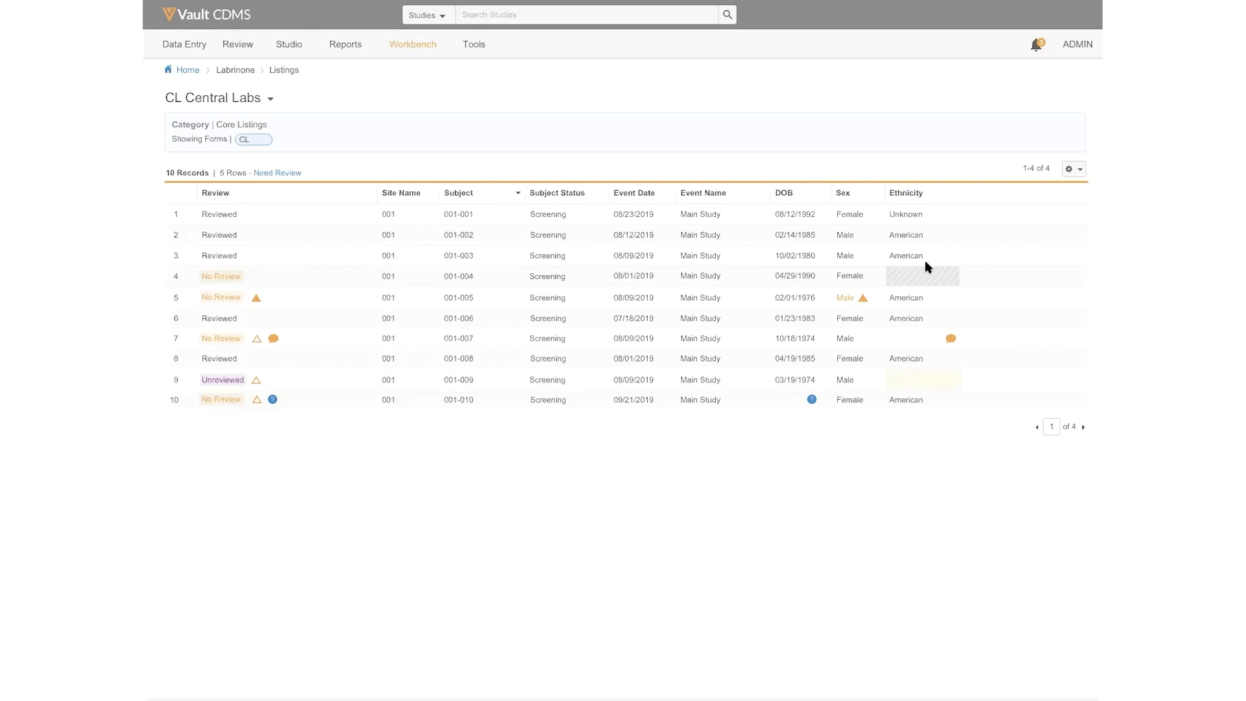
pyautogui.moveTo(931, 278)
pyautogui.click(188, 279)
pyautogui.click(190, 306)
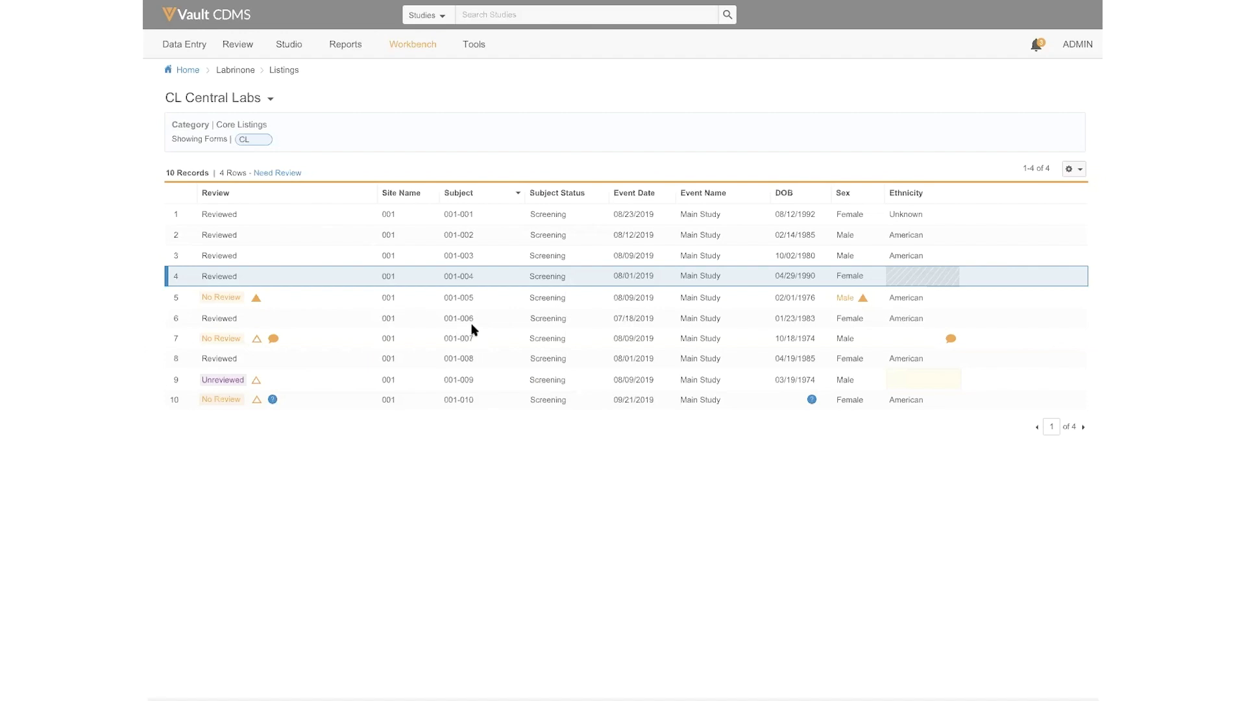
# Check the Review column's filter and highlight options, then dismiss them.
pyautogui.click(367, 194)
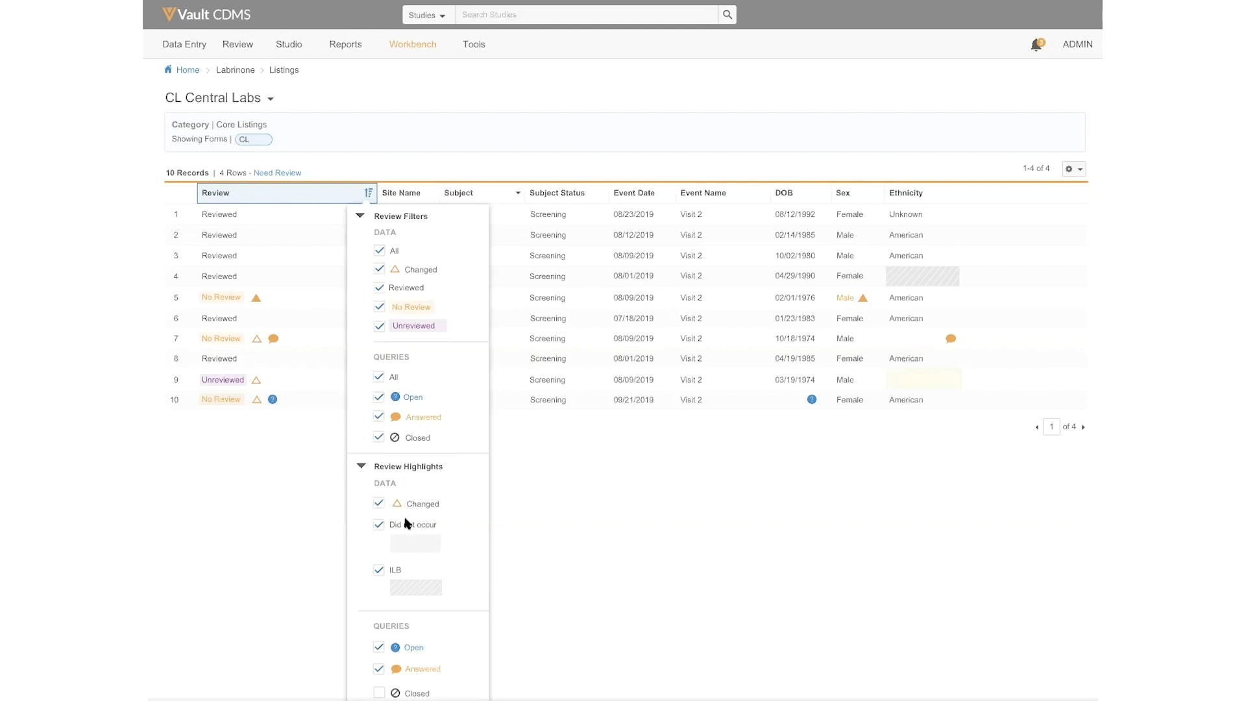
pyautogui.click(368, 195)
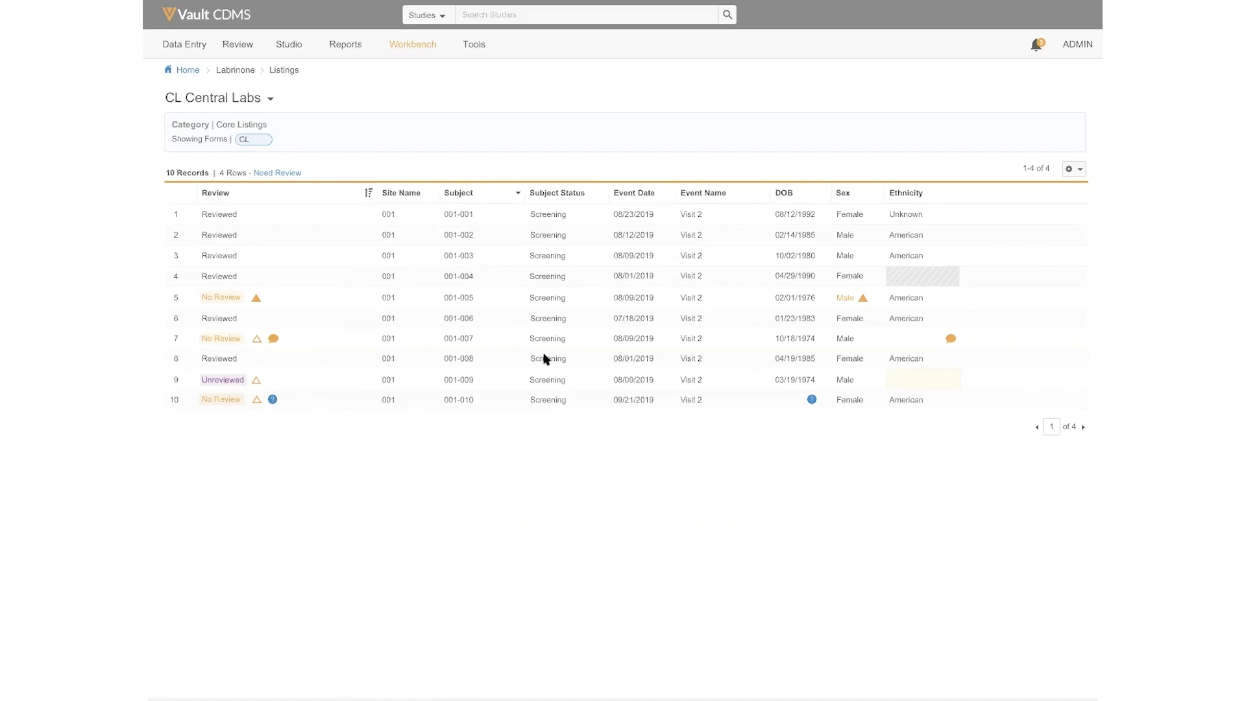
# Bring up Select Columns from the gear menu and review the available and selected columns.
pyautogui.click(1075, 170)
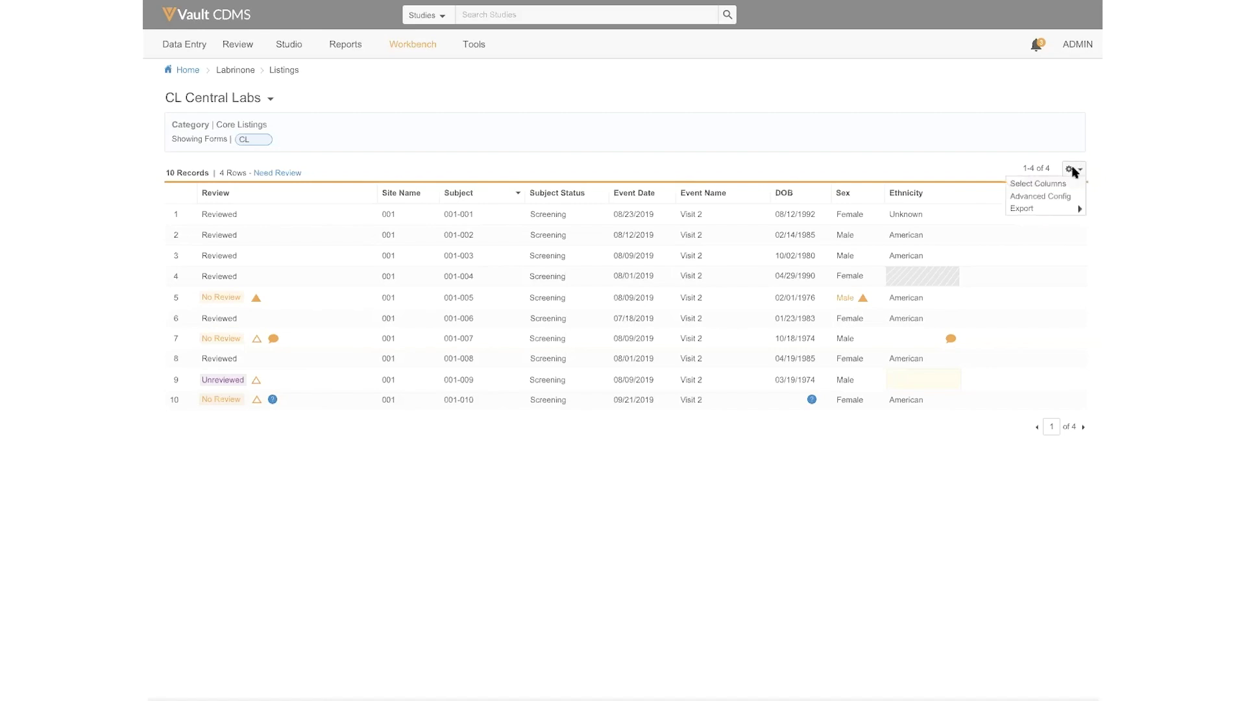
pyautogui.click(1051, 184)
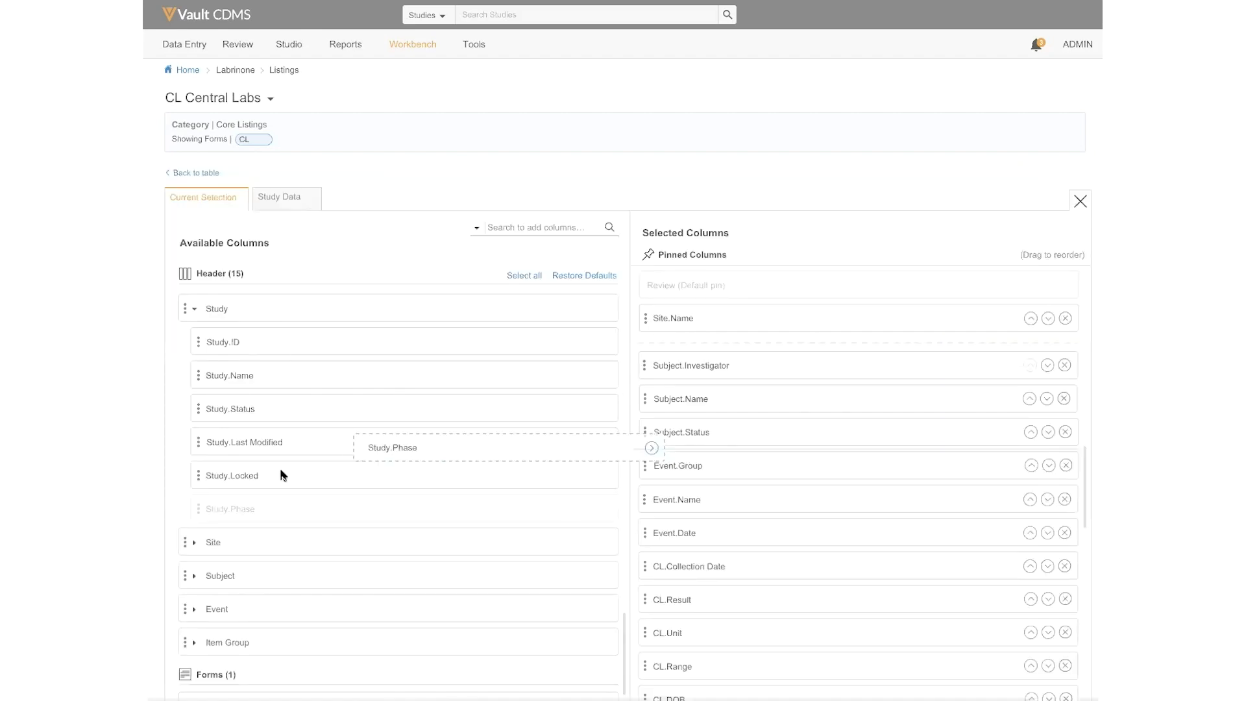
pyautogui.scroll(-1, 279, 580)
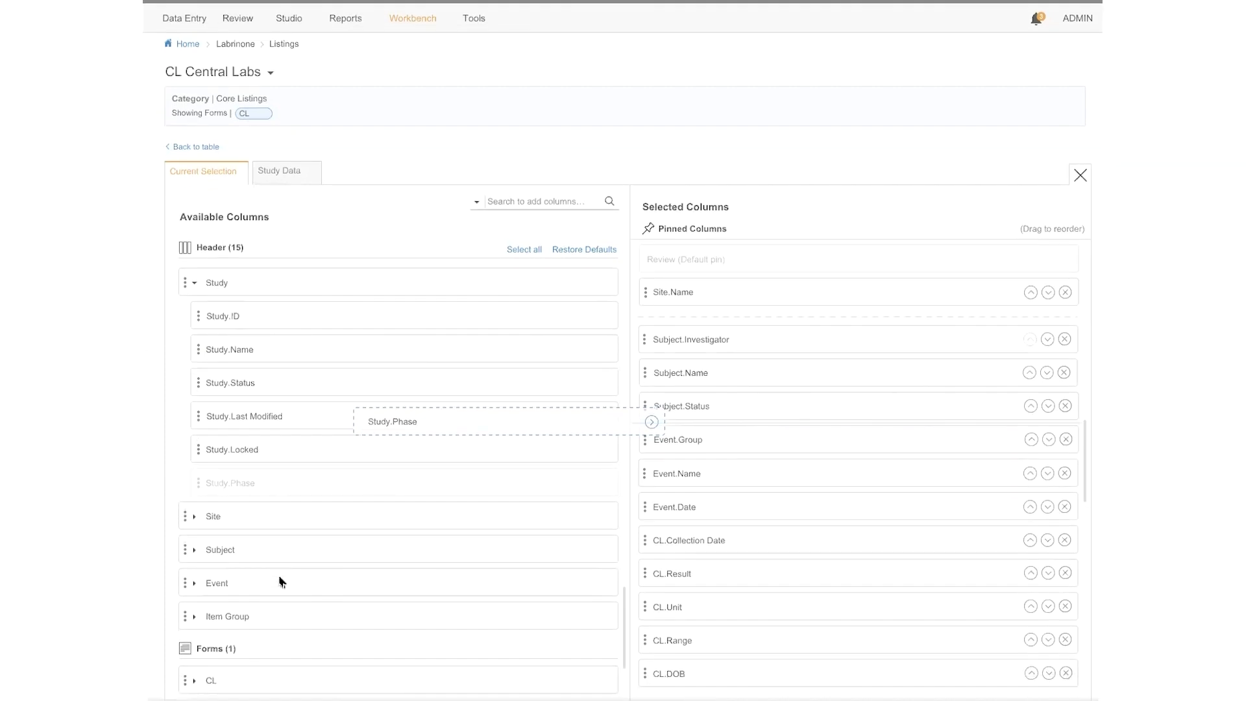
pyautogui.scroll(-1, 279, 579)
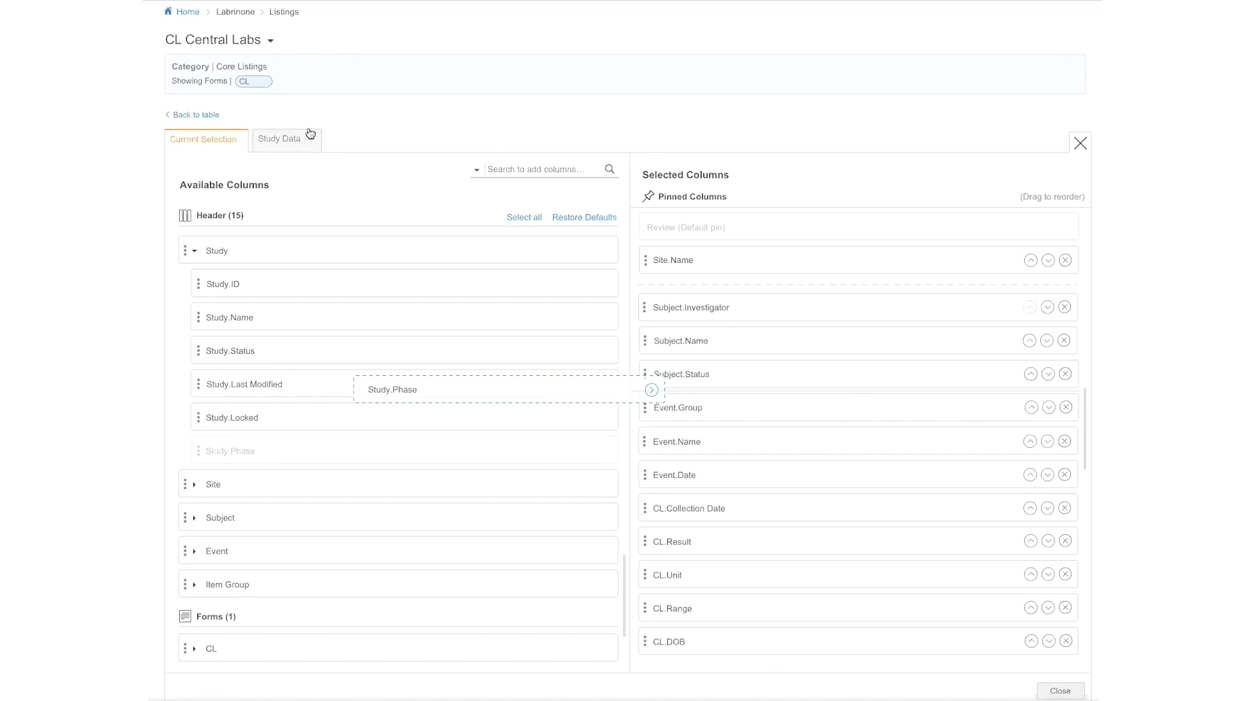
# Search Study Data for 'Date of' and drag Date of Birth into Selected Columns.
pyautogui.click(269, 144)
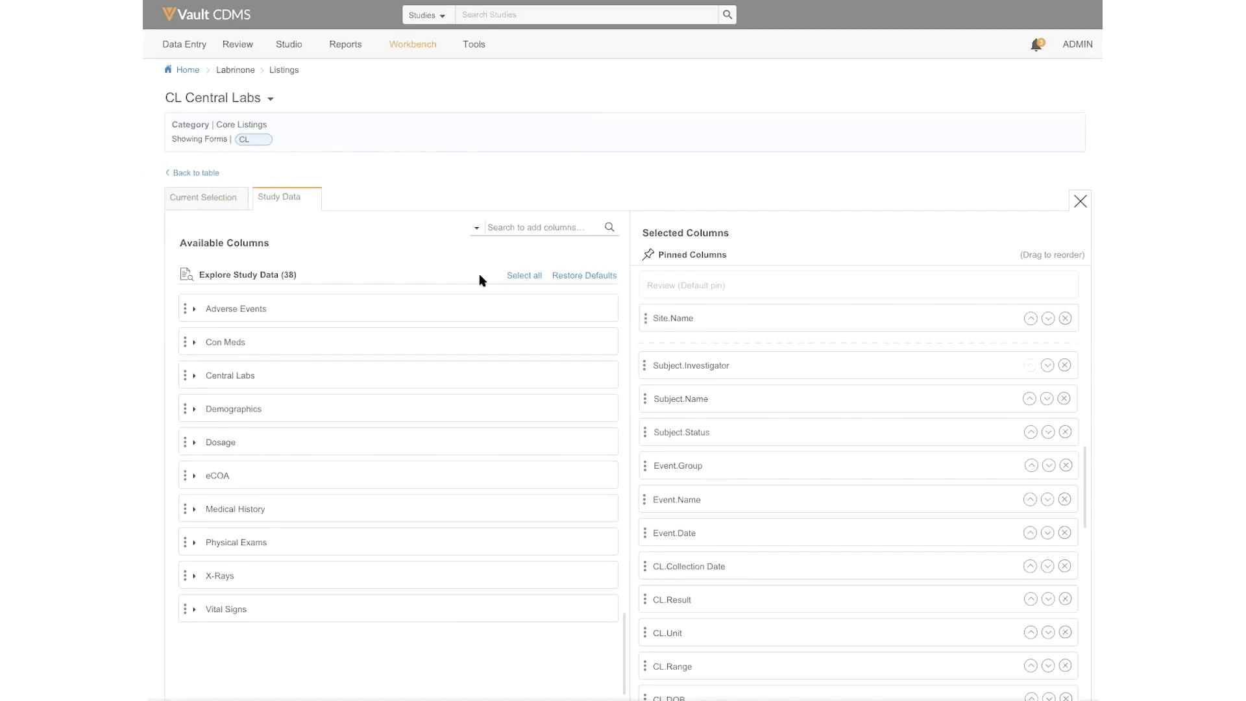
pyautogui.click(523, 230)
pyautogui.write('Date of')
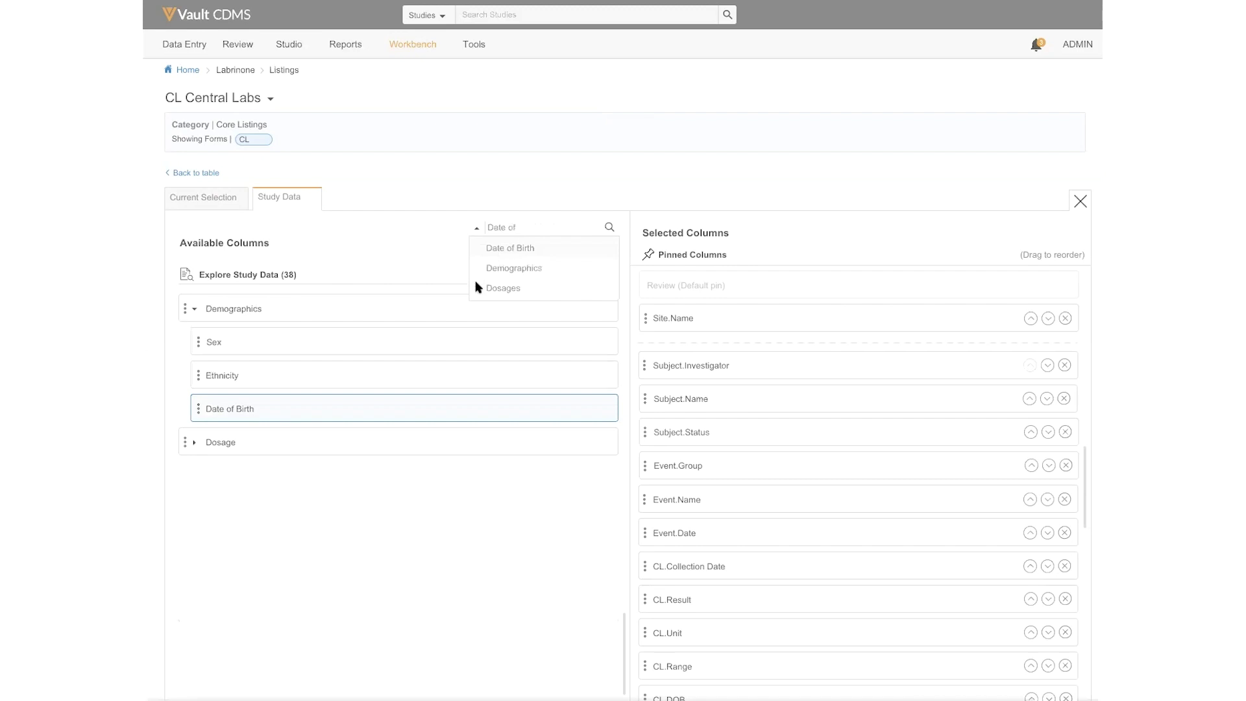
pyautogui.moveTo(381, 411); pyautogui.dragTo(416, 587)
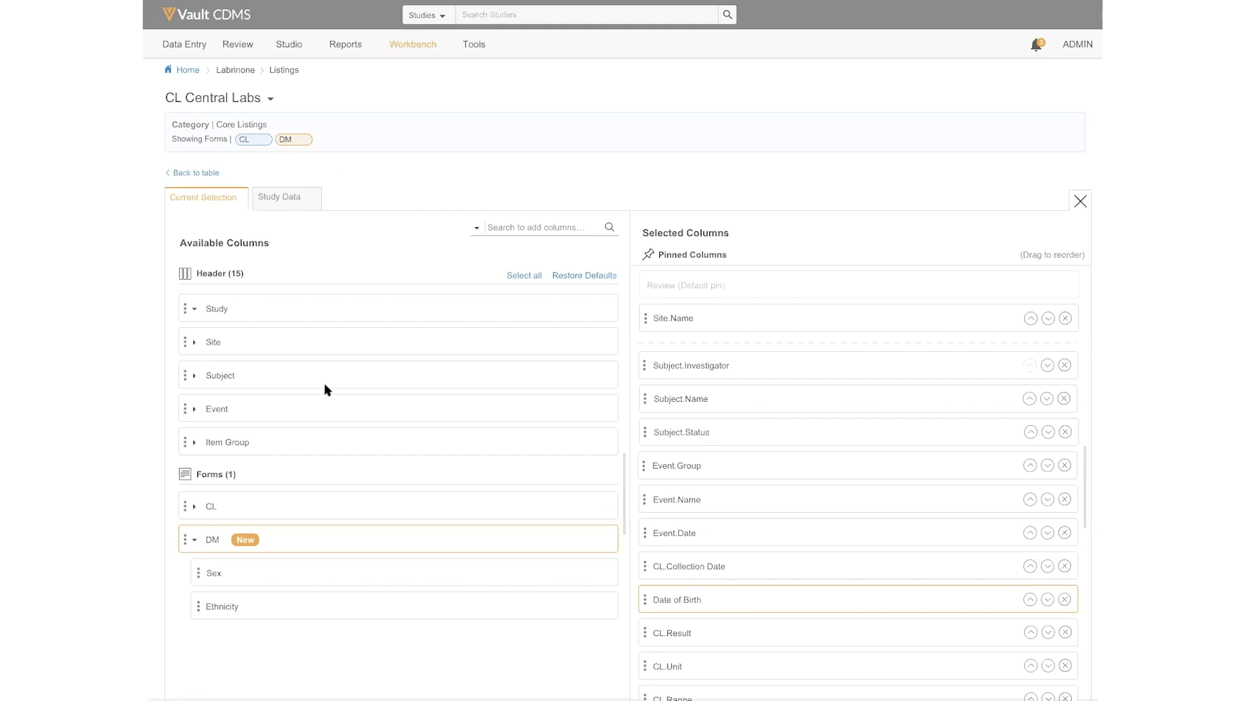
# Back on the table, filter Event Name to Visit 2 and open the Advanced Config CQL Editor.
pyautogui.click(198, 181)
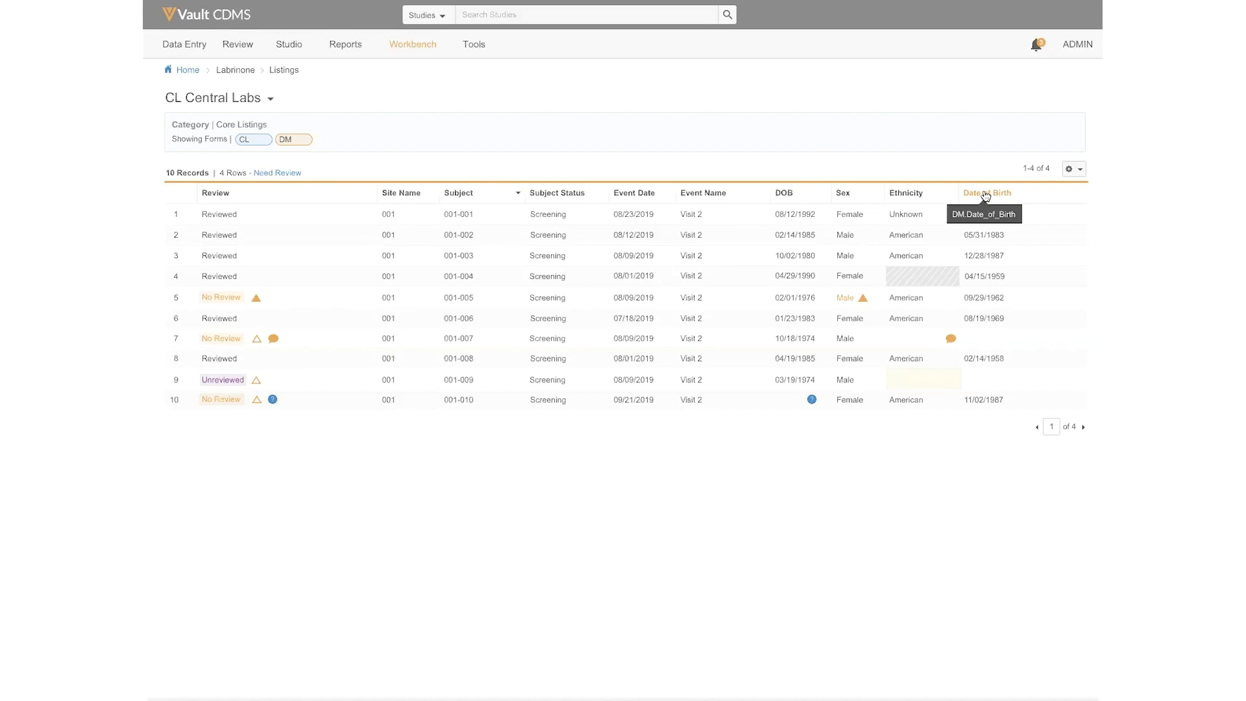
pyautogui.click(761, 194)
pyautogui.click(872, 495)
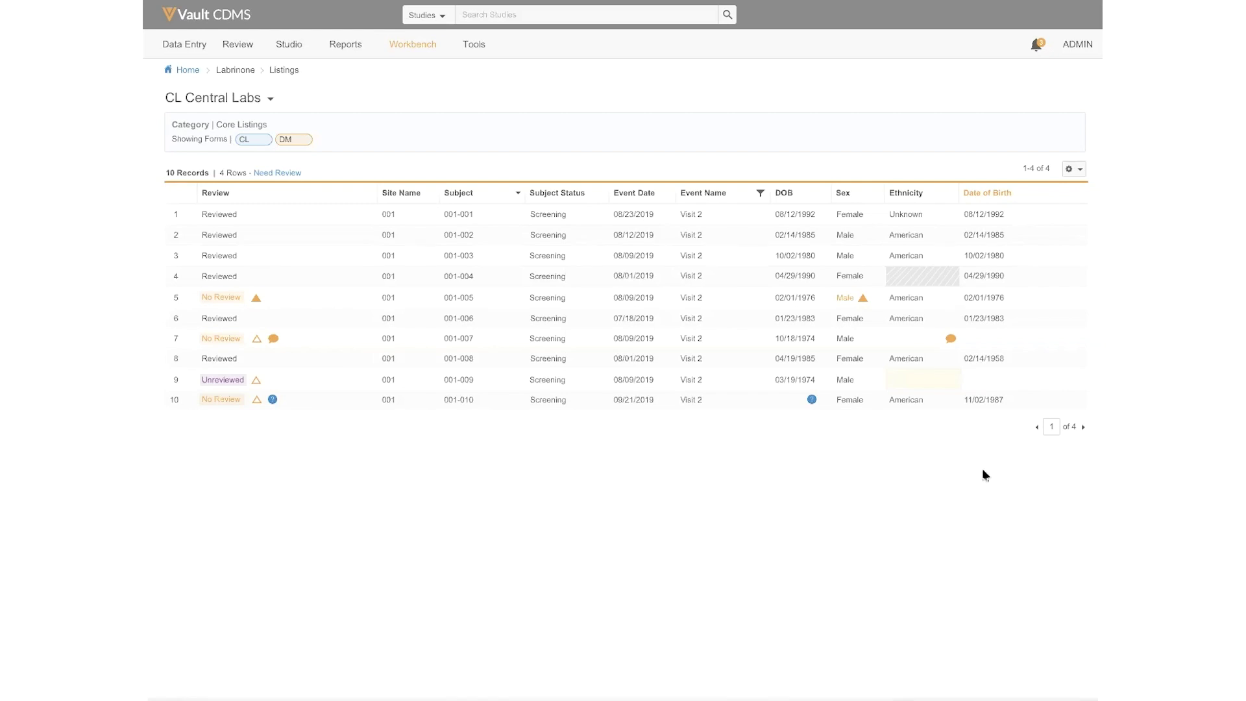
pyautogui.click(1071, 170)
pyautogui.click(1051, 202)
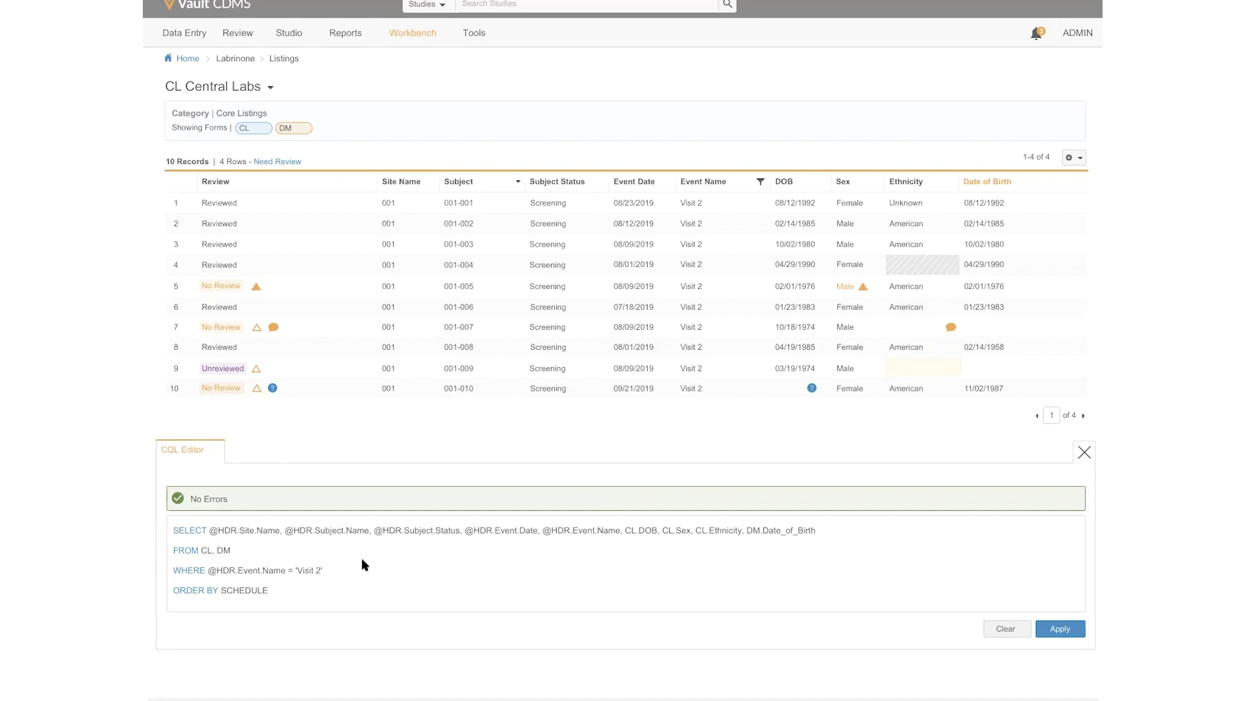
# Paste 'CL.DOB != DM.Date_of_Birth AND' into the CQL WHERE clause.
pyautogui.write('CL.DOB != DM.Date_of_Birth AND')
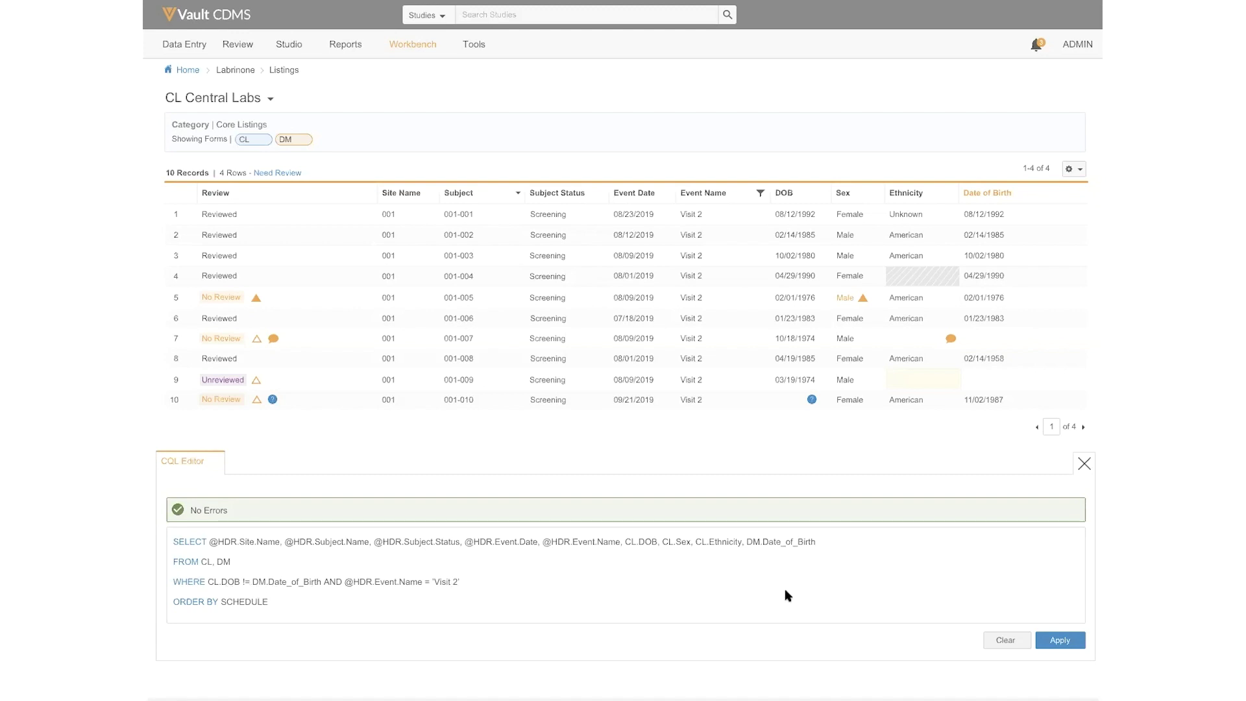
# Apply the edited CQL query, narrowing the listing to four Visit 2 records.
pyautogui.click(1065, 640)
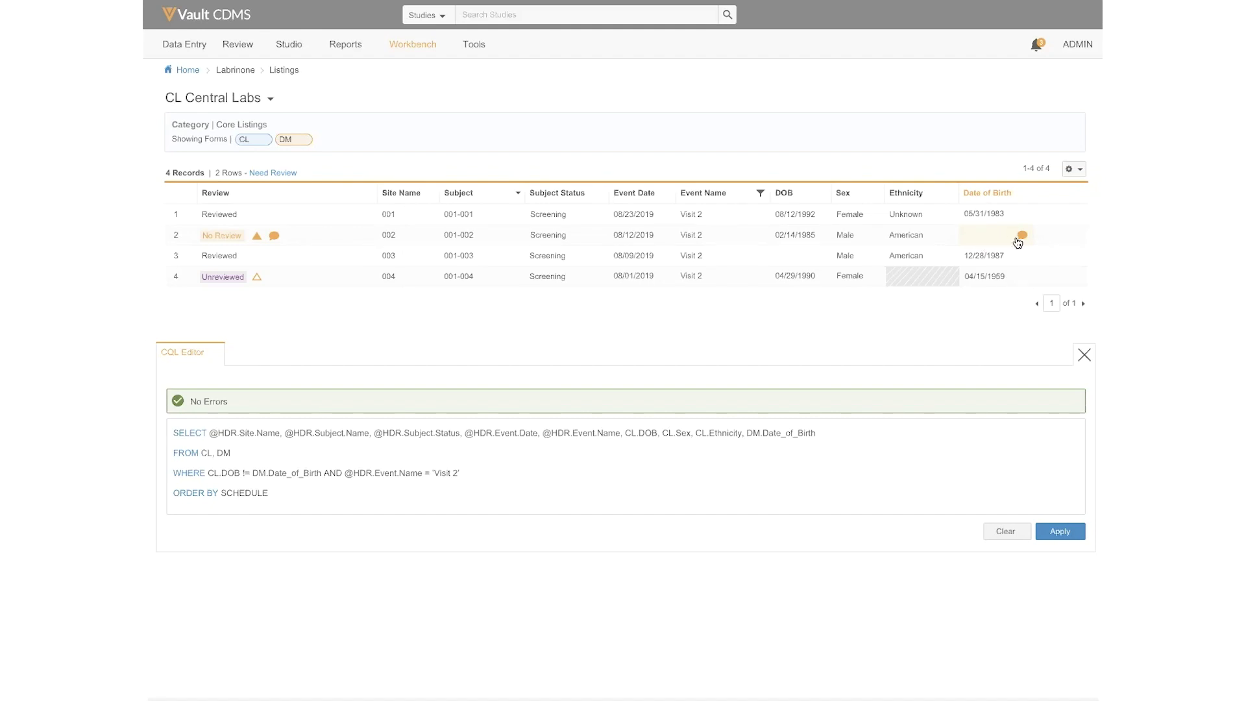
# Open the 'DOB Missing' query details on subject 001-002's Date of Birth cell.
pyautogui.click(983, 240)
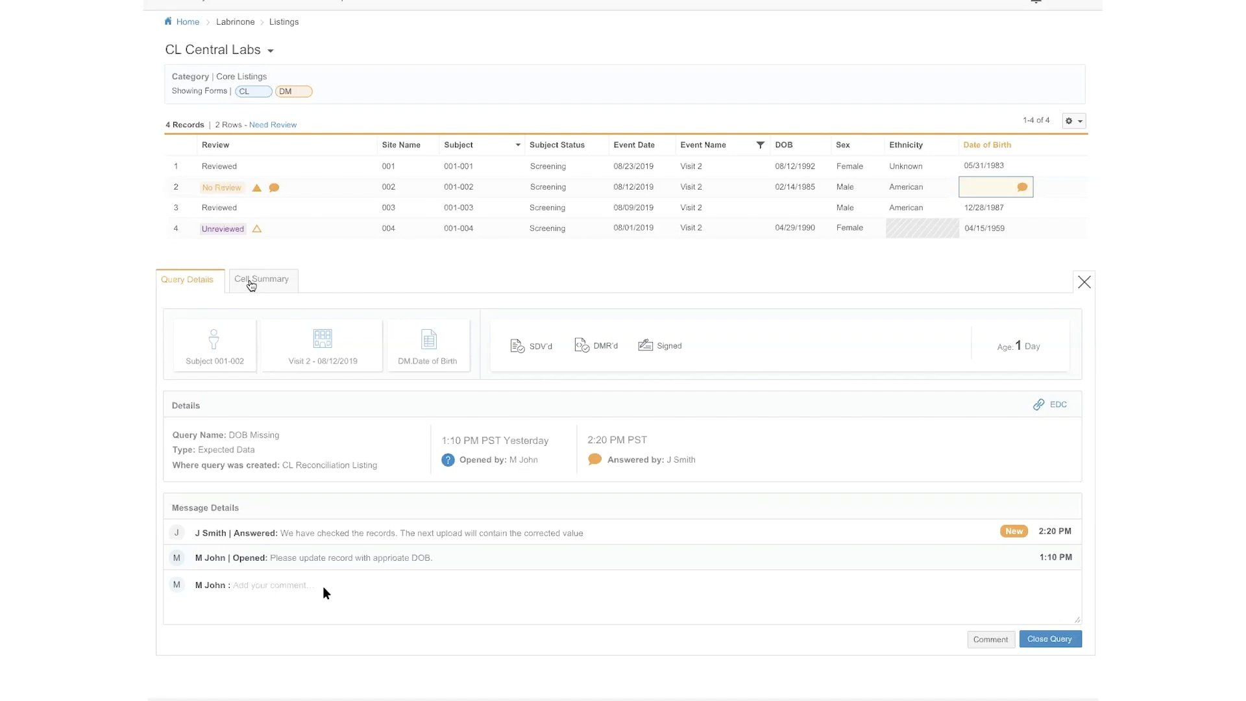
# Switch to the Cell Summary tab for the Date of Birth audit history.
pyautogui.click(251, 283)
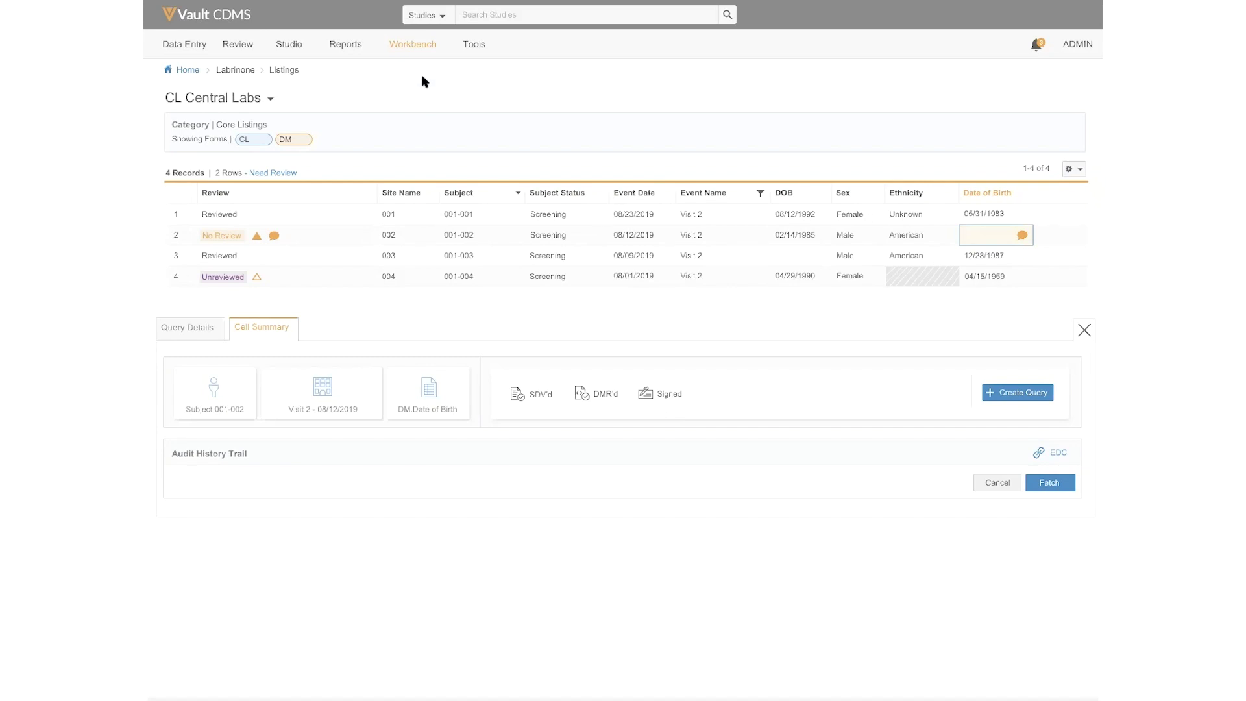
# Open the Labrinone study's Exports page, listing its invalid, published and draft definitions.
pyautogui.click(411, 45)
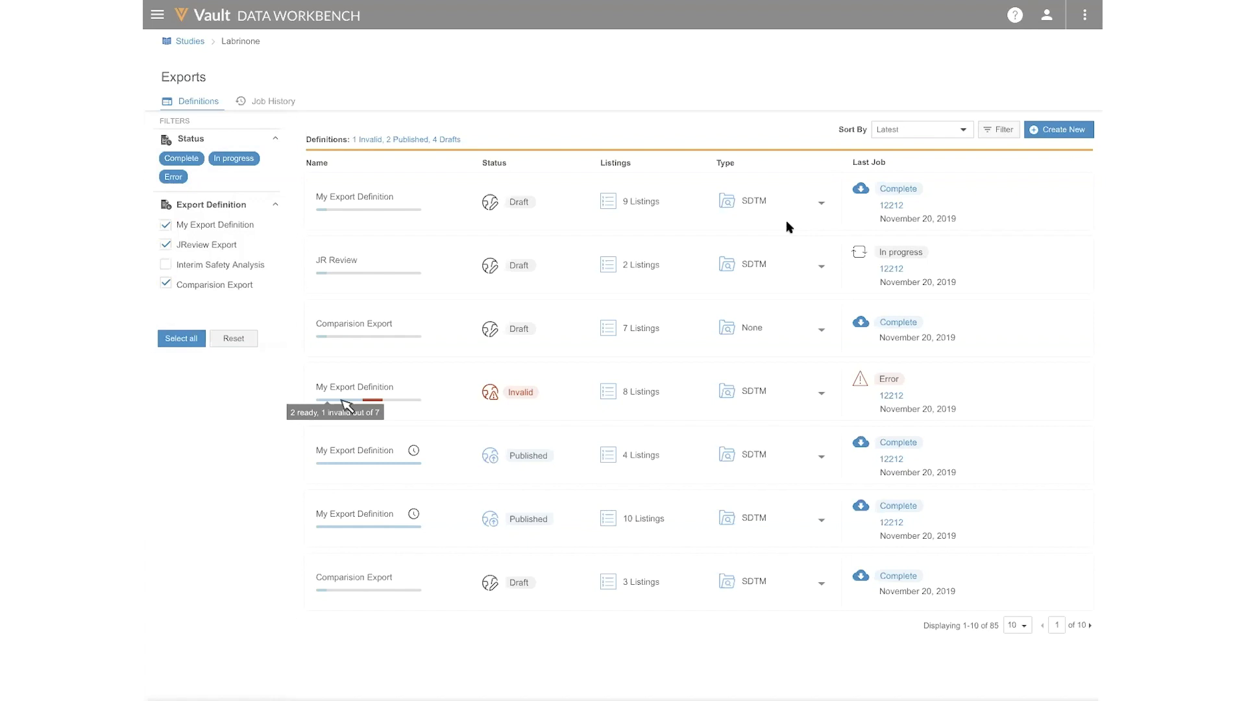
# Create a new export definition titled My Export Definition with SDTM type and CSV format.
pyautogui.click(1068, 130)
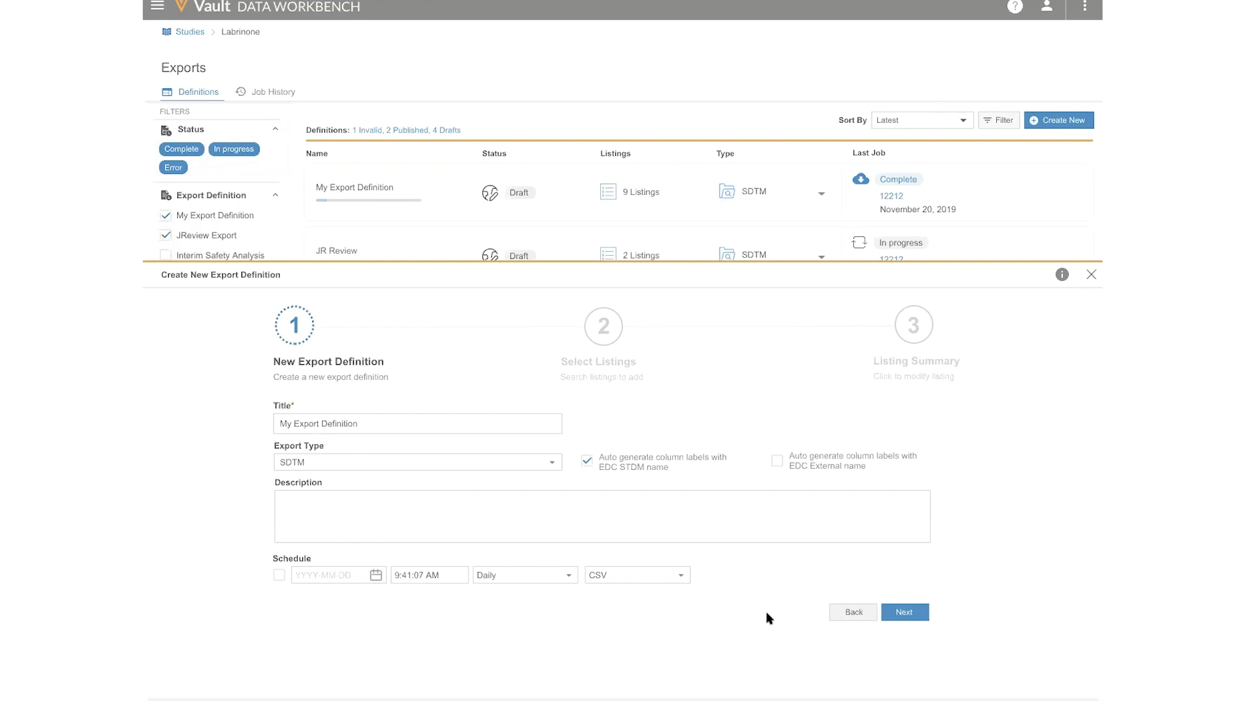
# Advance to Select Listings with seven listings, Adverse Events through Vital Signs, selected.
pyautogui.click(912, 612)
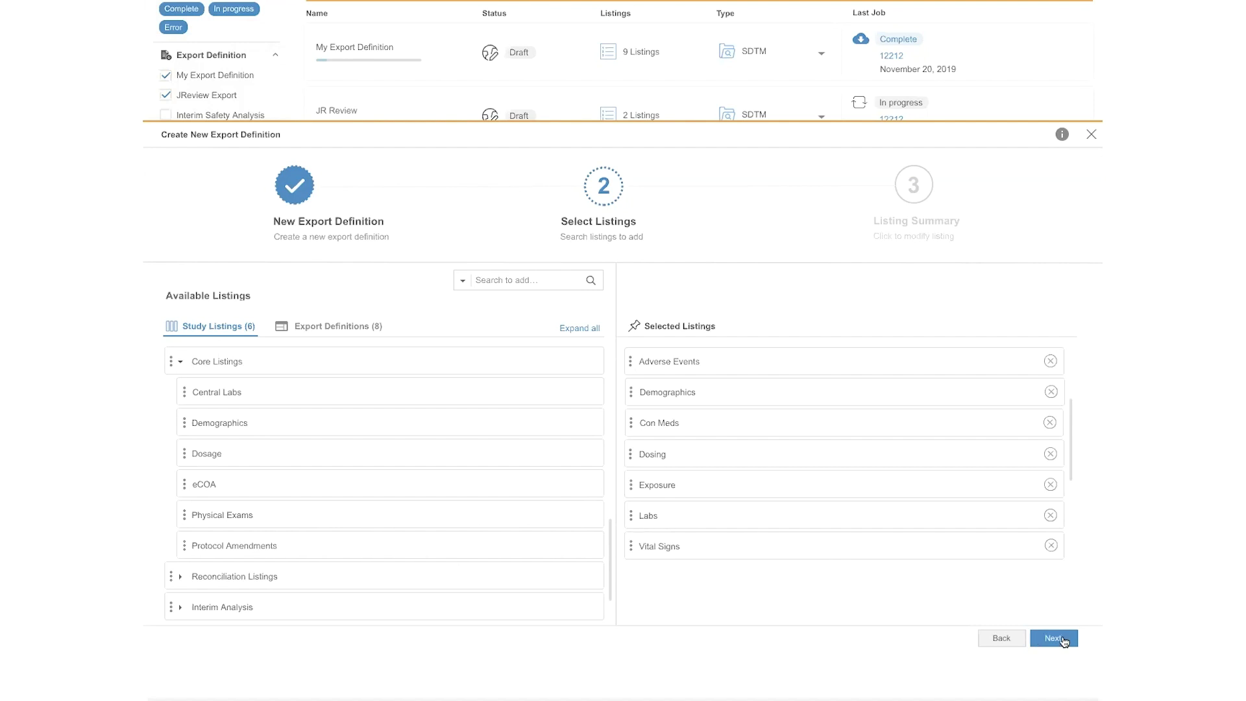
# Review the seven SDTM listings (AE to VS) and save My Example Export as a draft.
pyautogui.click(1053, 639)
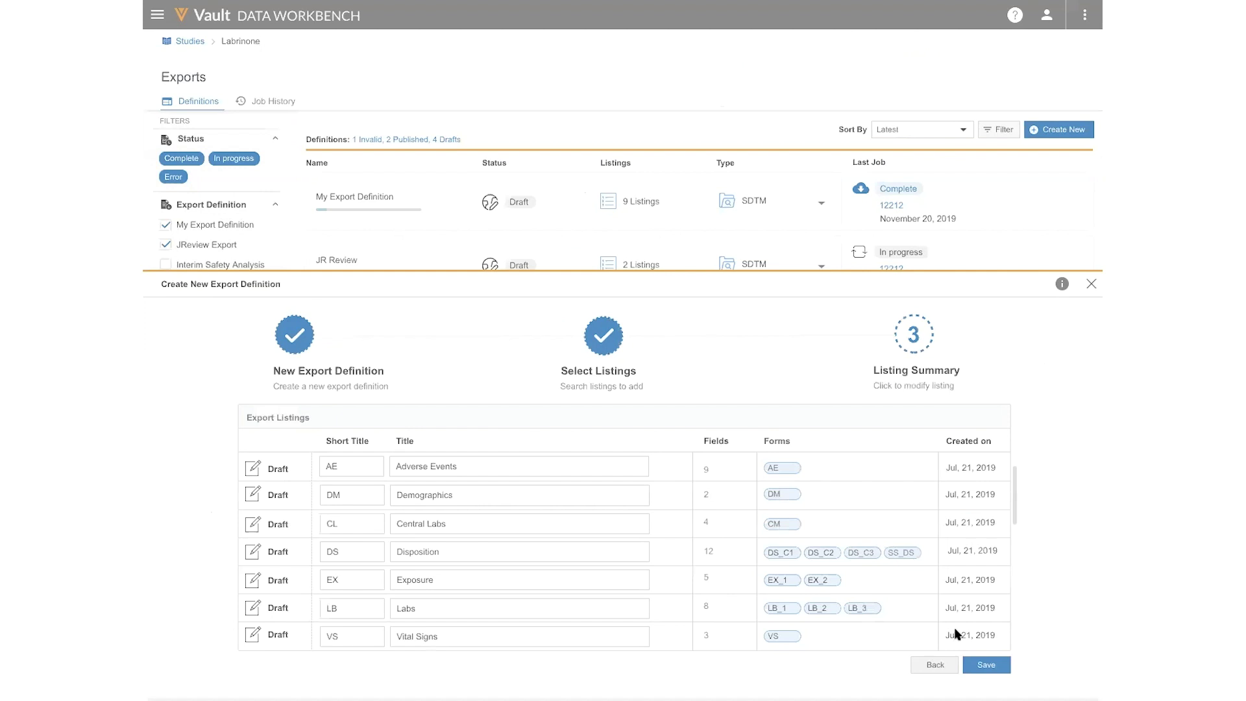
pyautogui.scroll(-1, 955, 633)
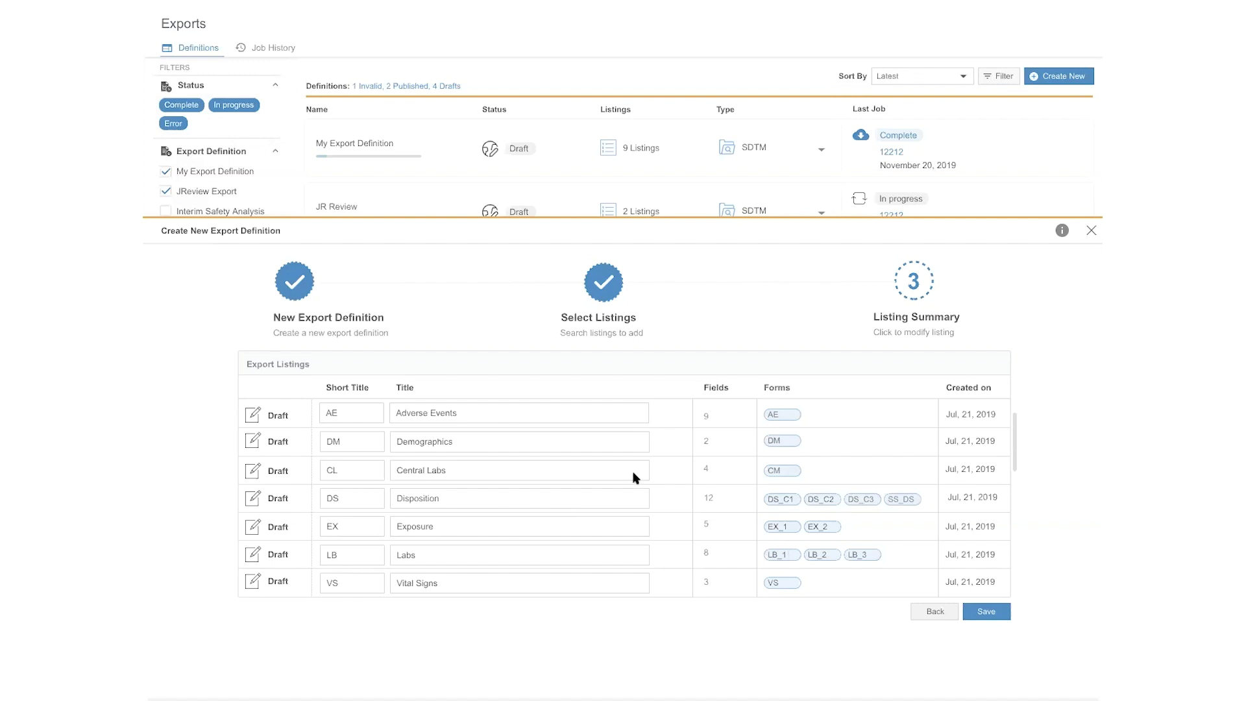
pyautogui.click(996, 615)
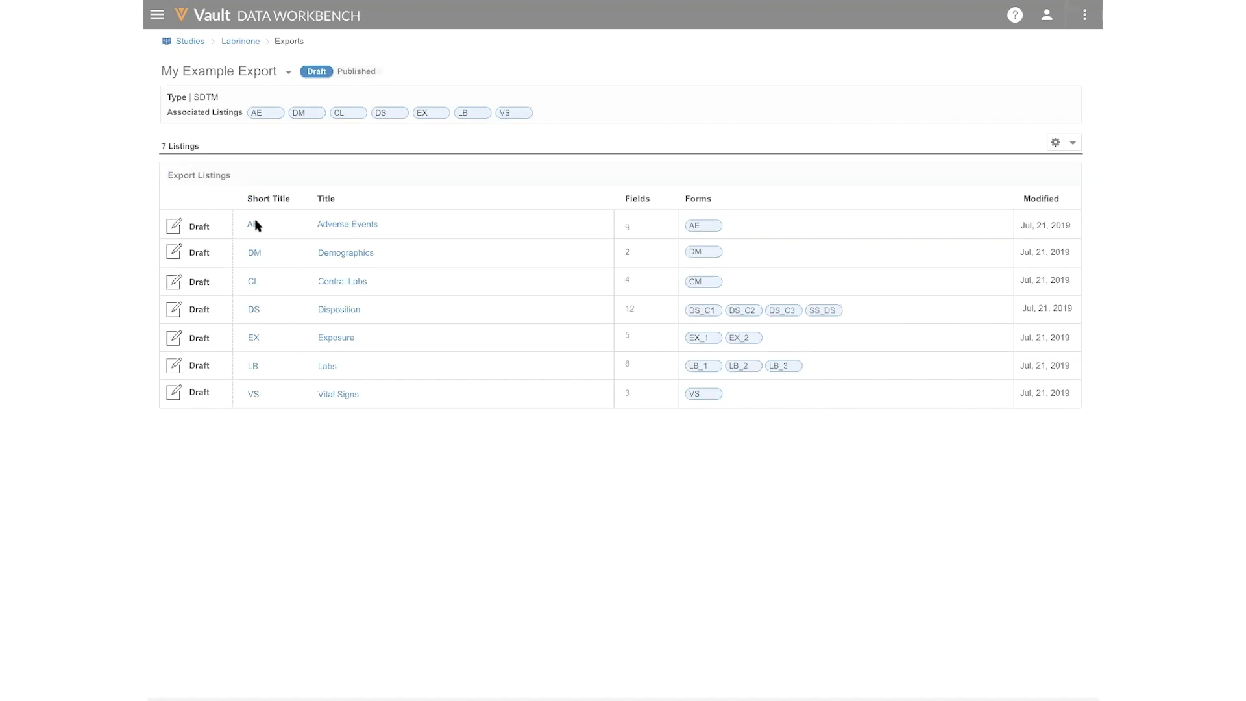
# Inspect the CL Central Labs listing to reveal column types like TEXT, CODELIST and DATE.
pyautogui.click(347, 286)
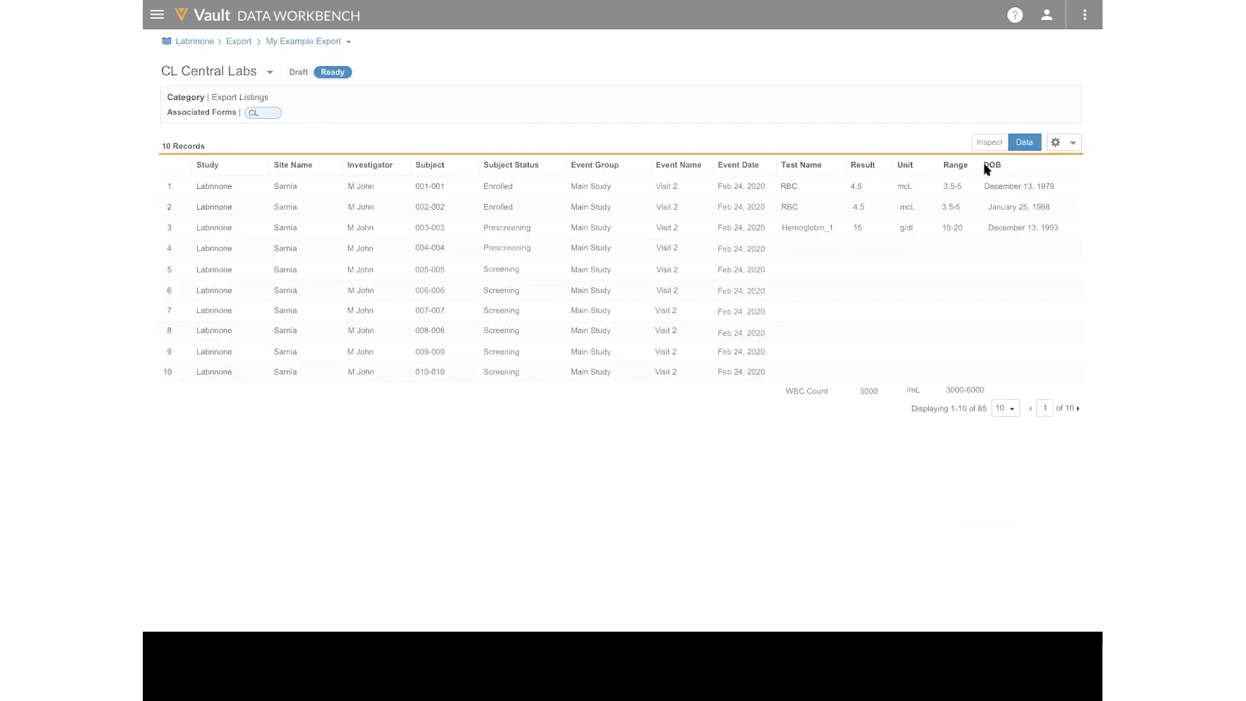
pyautogui.click(995, 143)
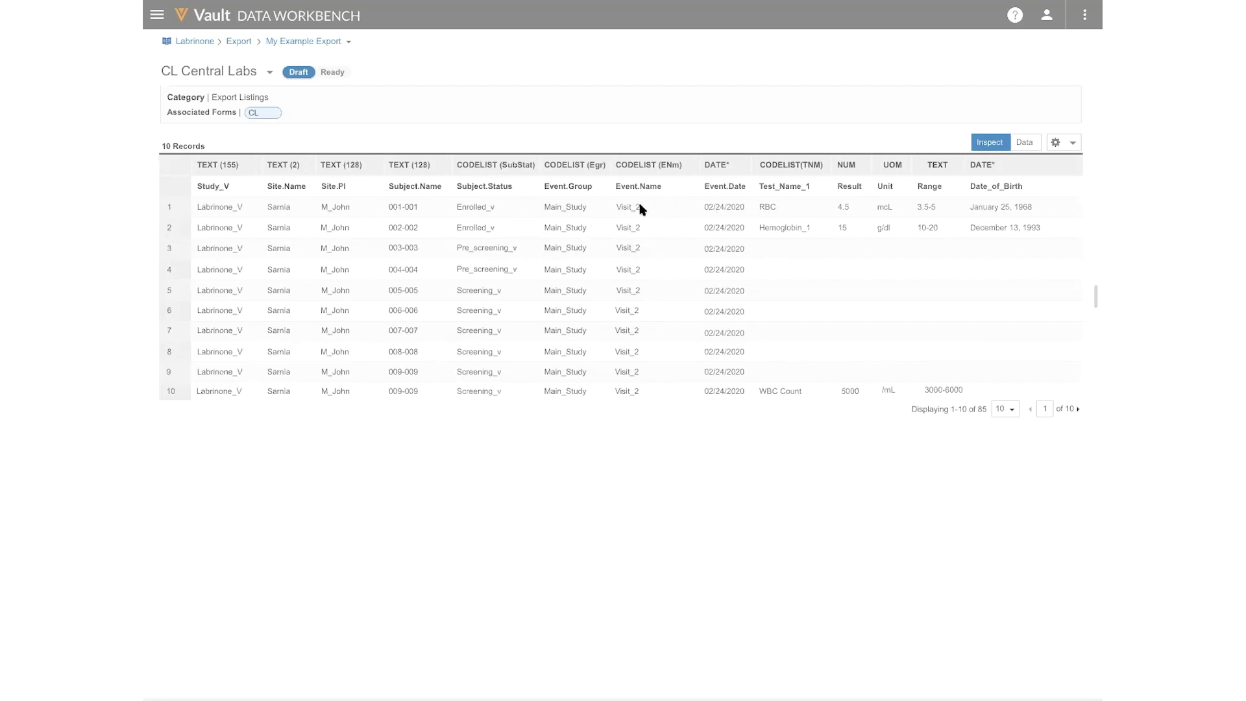
# Change the CL listing's Test_Name_1 column to a CodeList column, headed CODELIST (TNM).
pyautogui.click(794, 169)
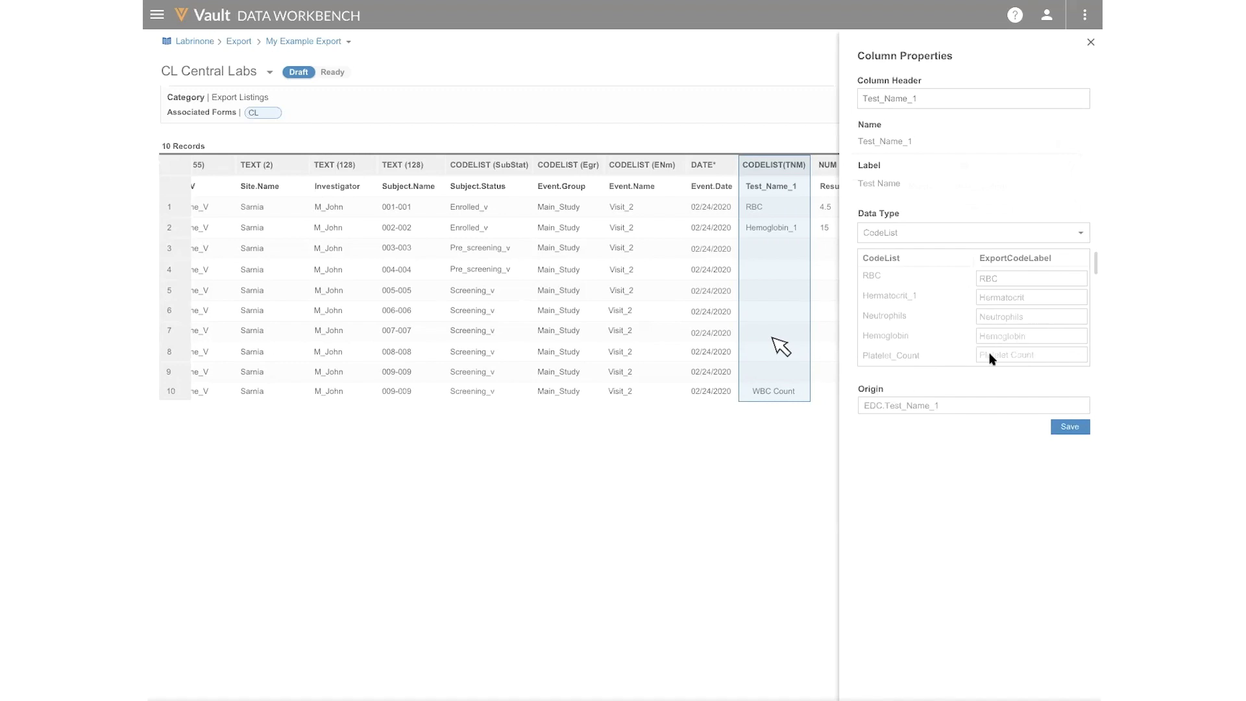
pyautogui.click(1068, 427)
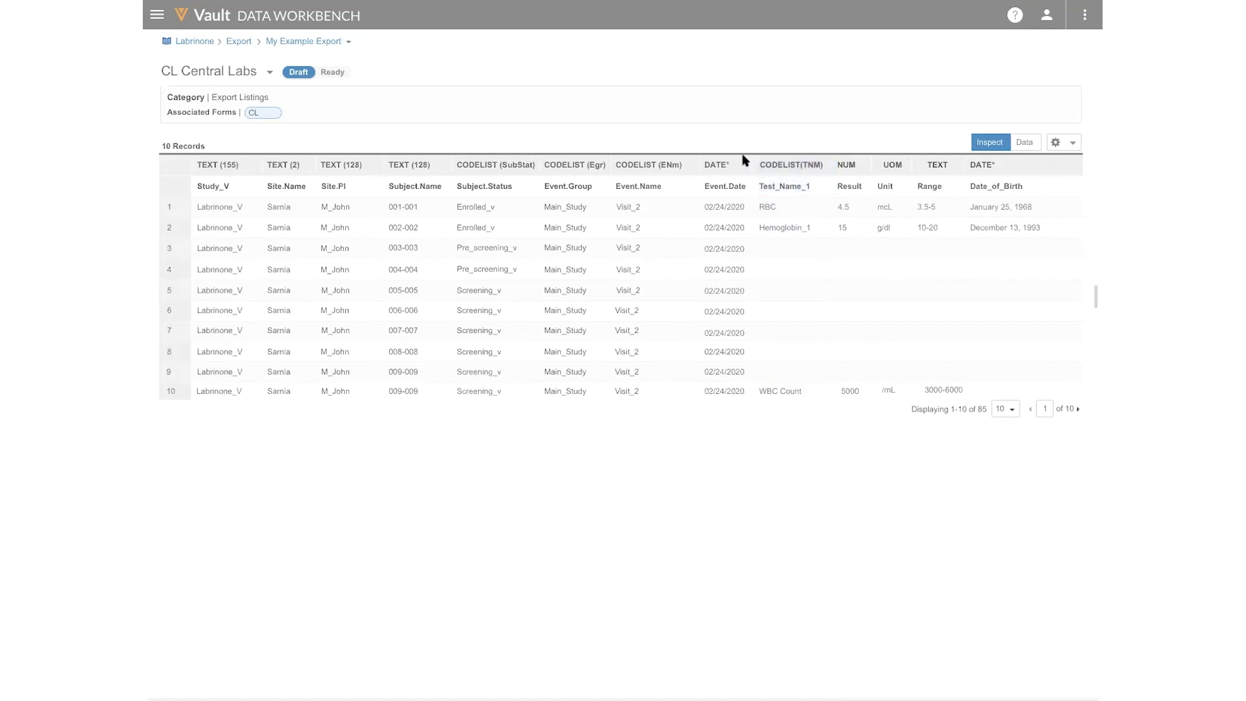
pyautogui.click(350, 46)
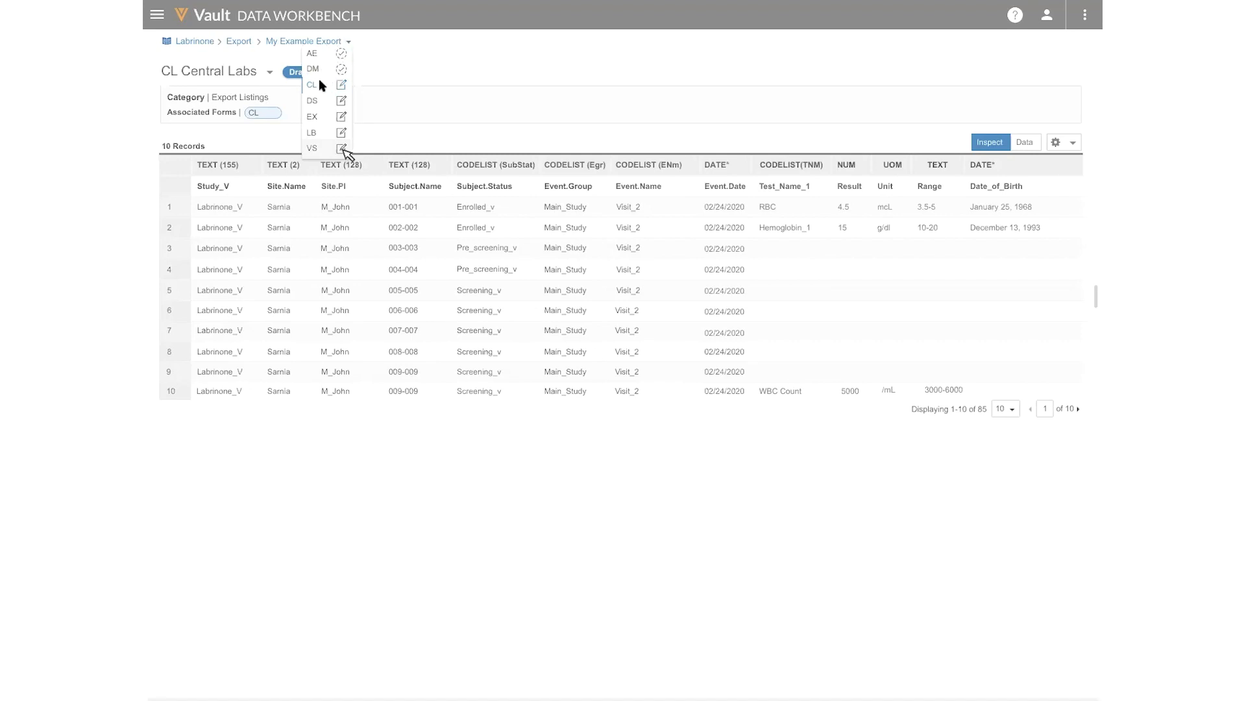
# Open the VS Vital Signs listing's CQL query in the CQL Editor.
pyautogui.click(341, 149)
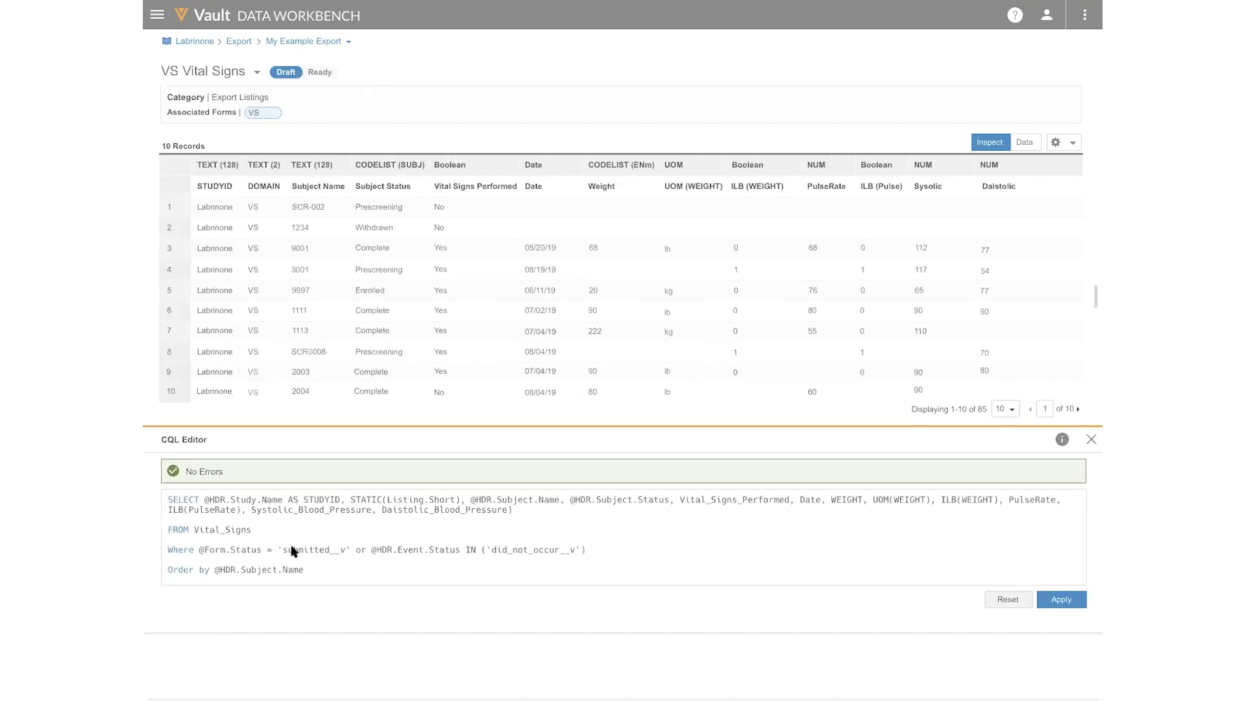